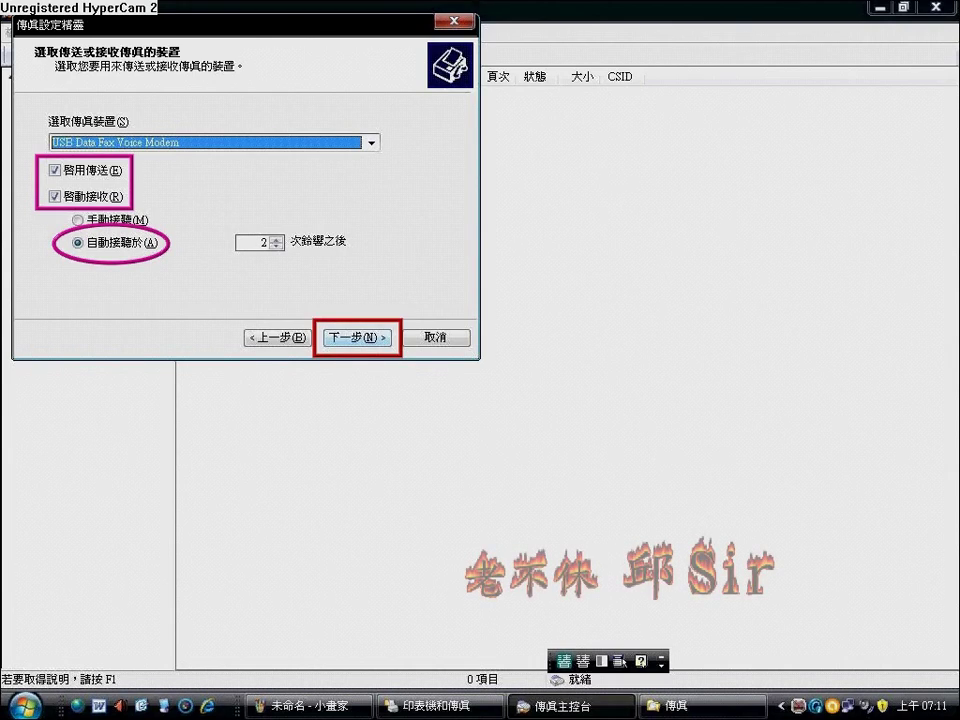
Configure USB Data Fax Voice Modem for sending and automatic answering after 2 rings, with TSID Fax and received copies stored in a folder, and review the summary.
key("Return")
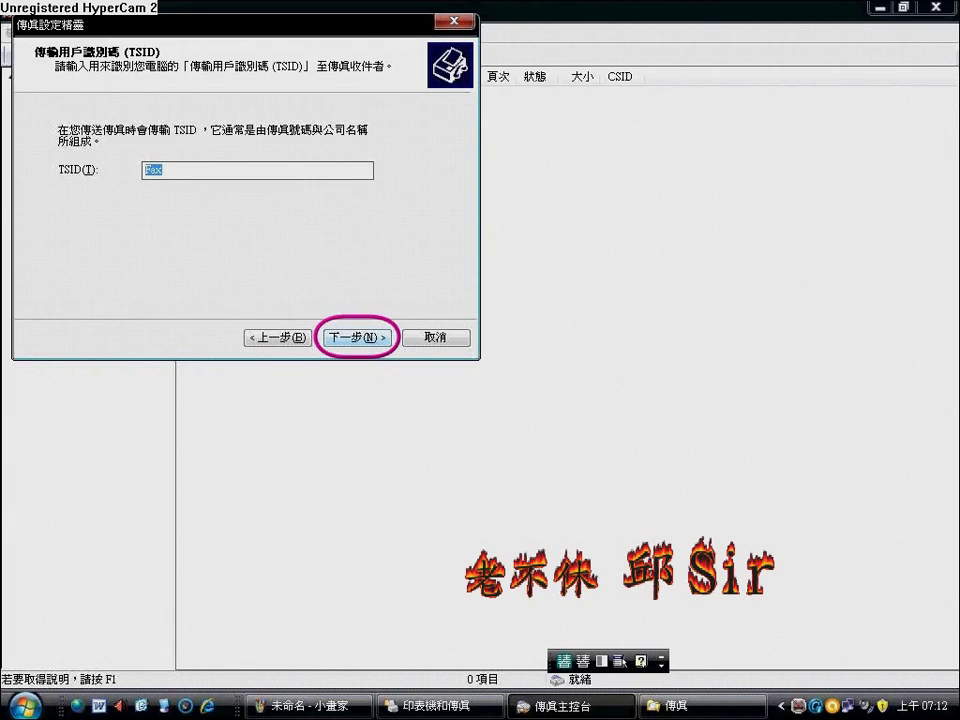
key("Return")
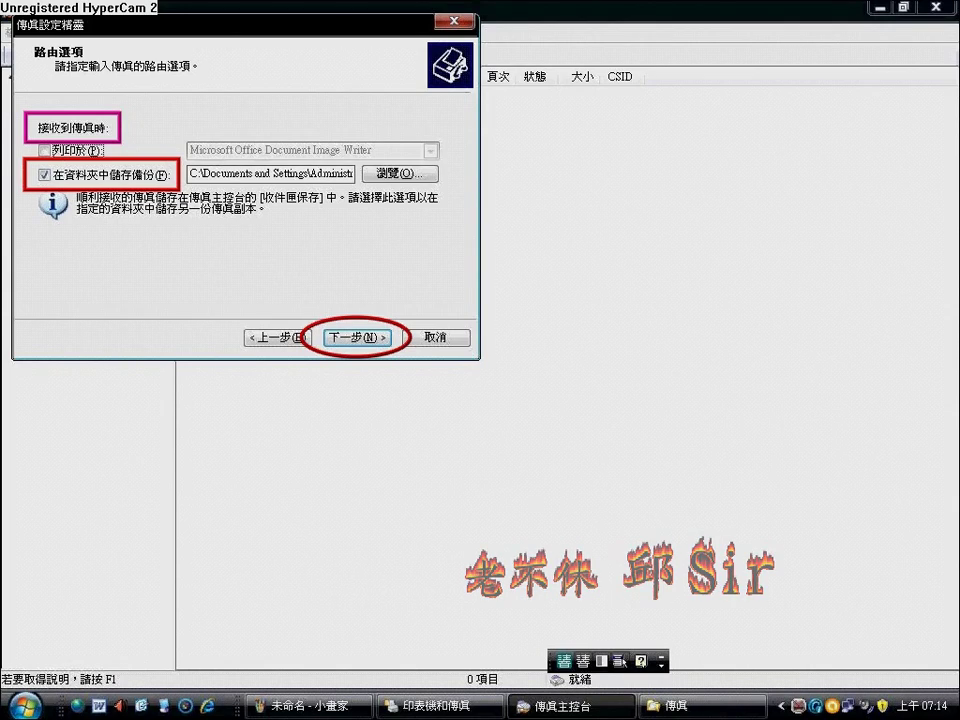
key("Return")
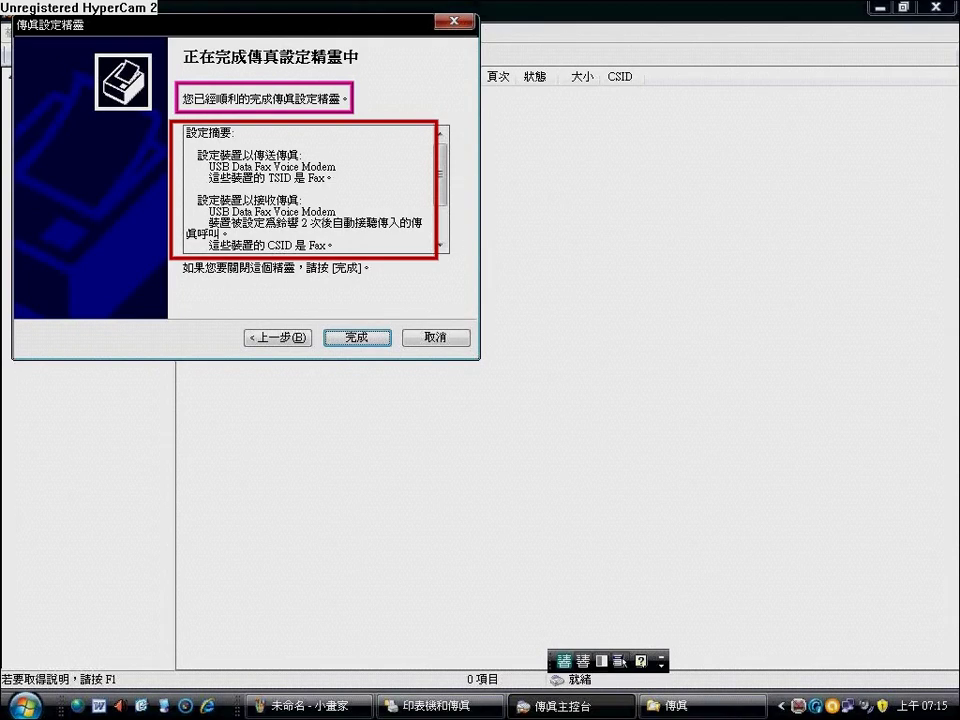
scroll(310, 188, "down", 2)
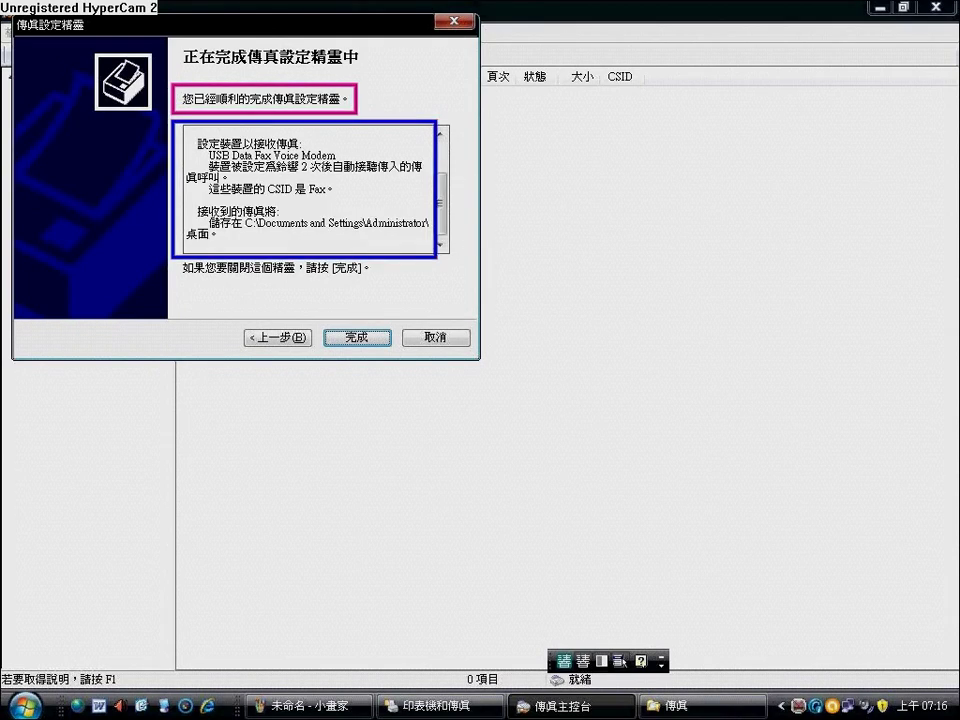
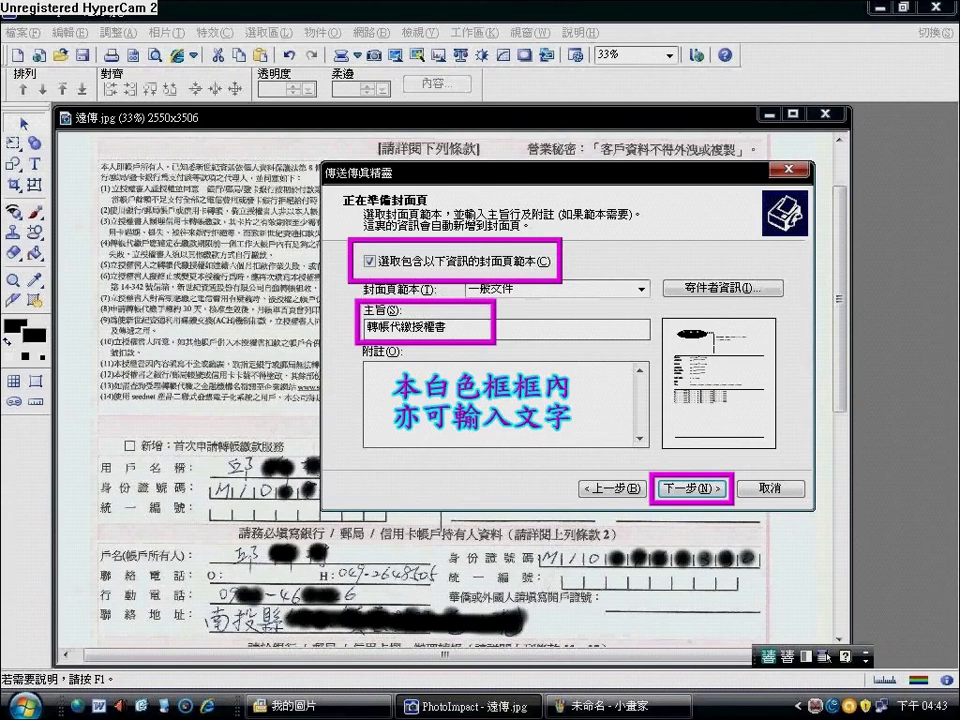
Accept the 一般文件 cover page with subject 轉帳代繳授權書 for the scanned document's fax, sending now (現在) at medium priority (中).
key("Return")
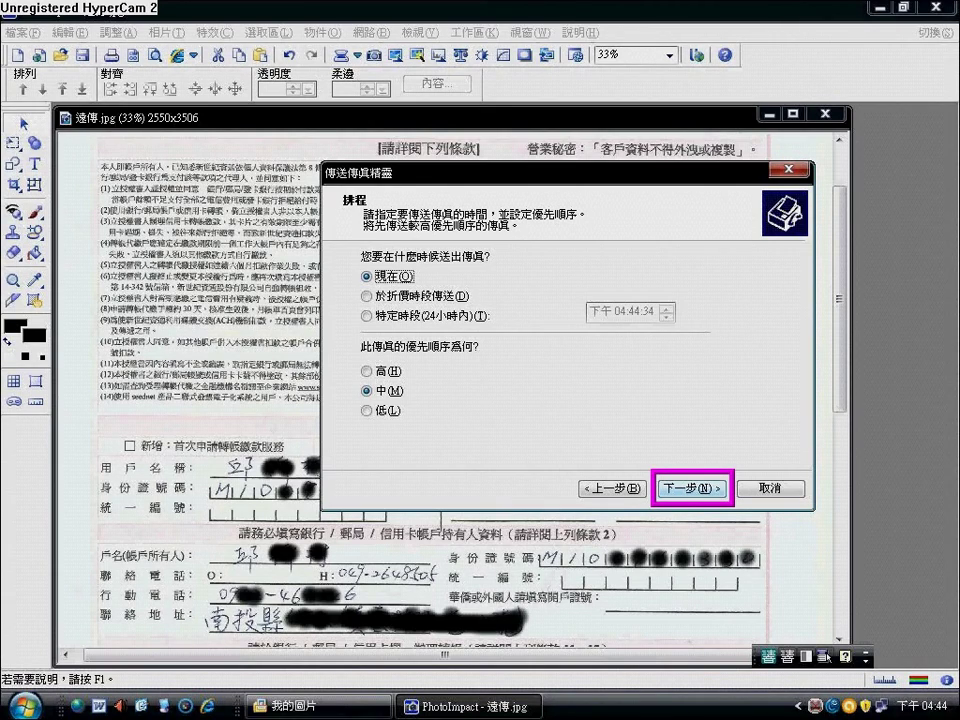
key("Return")
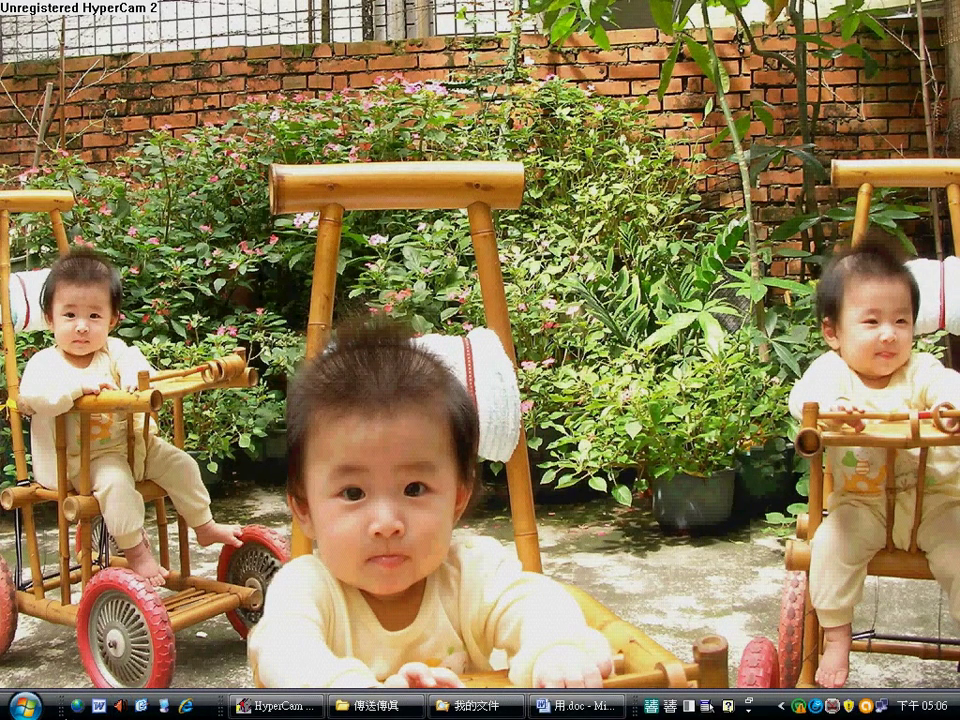
Open the Fax Console from the Fax printer in 印表機和傳真.
left_click(24, 706)
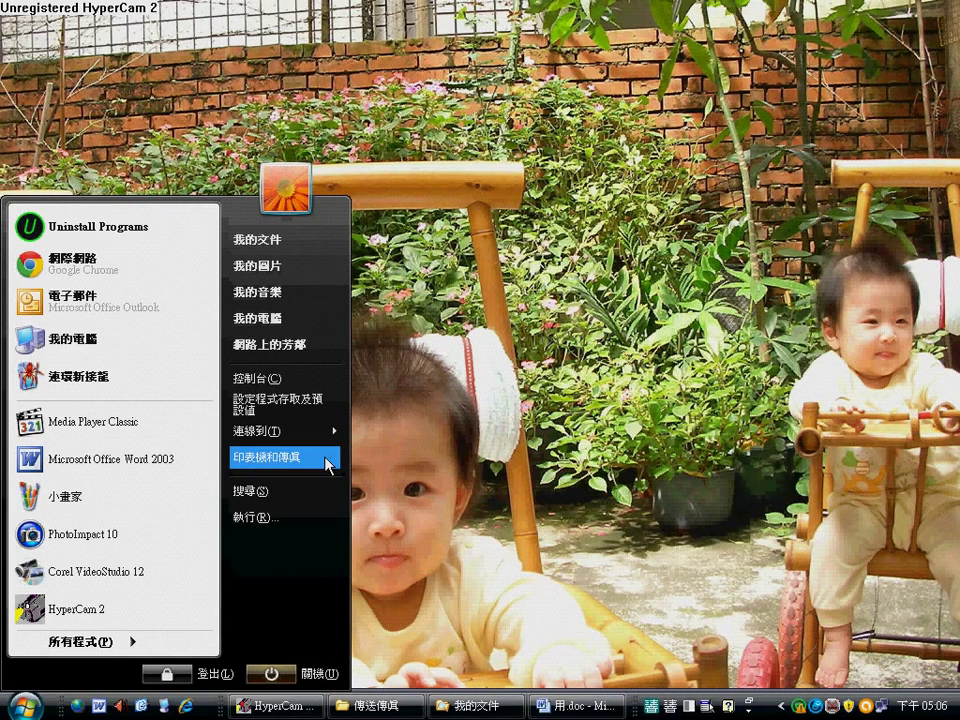
left_click(327, 463)
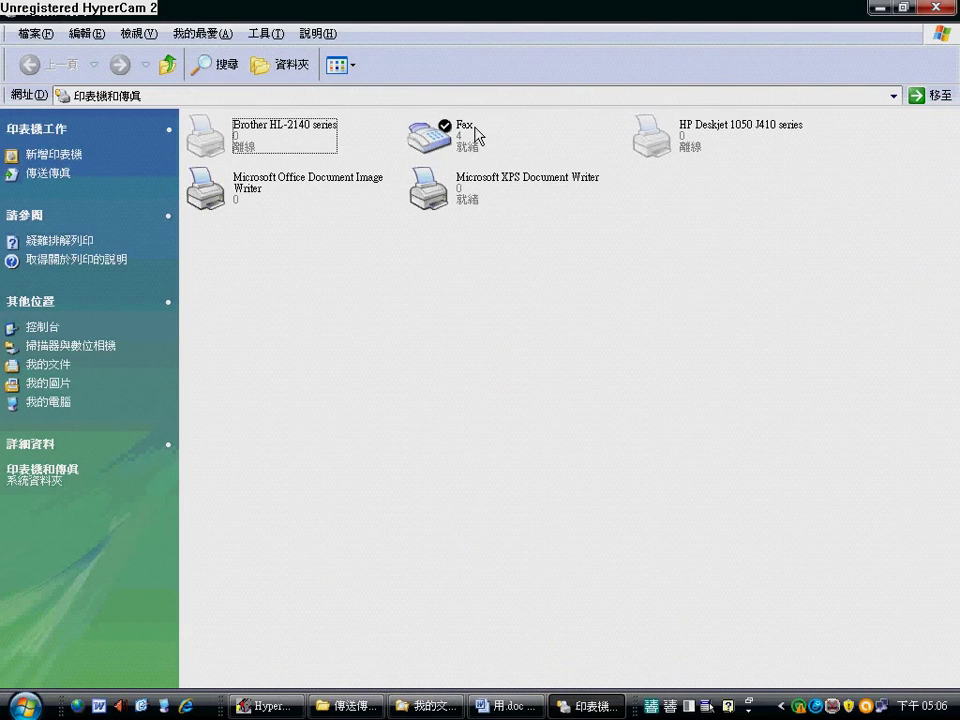
right_click(468, 128)
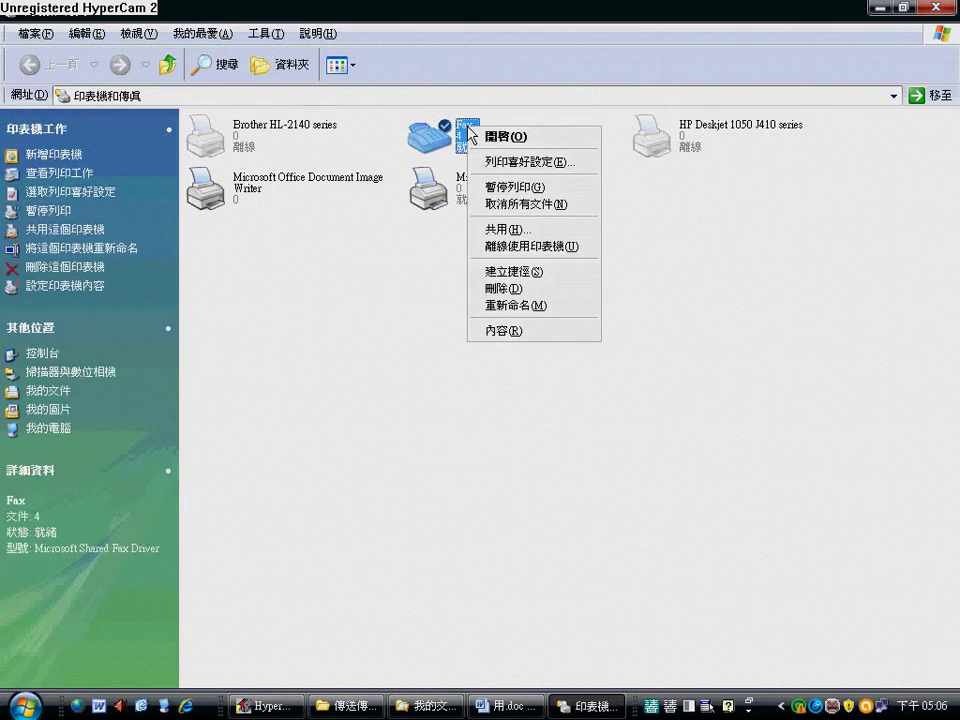
left_click(554, 139)
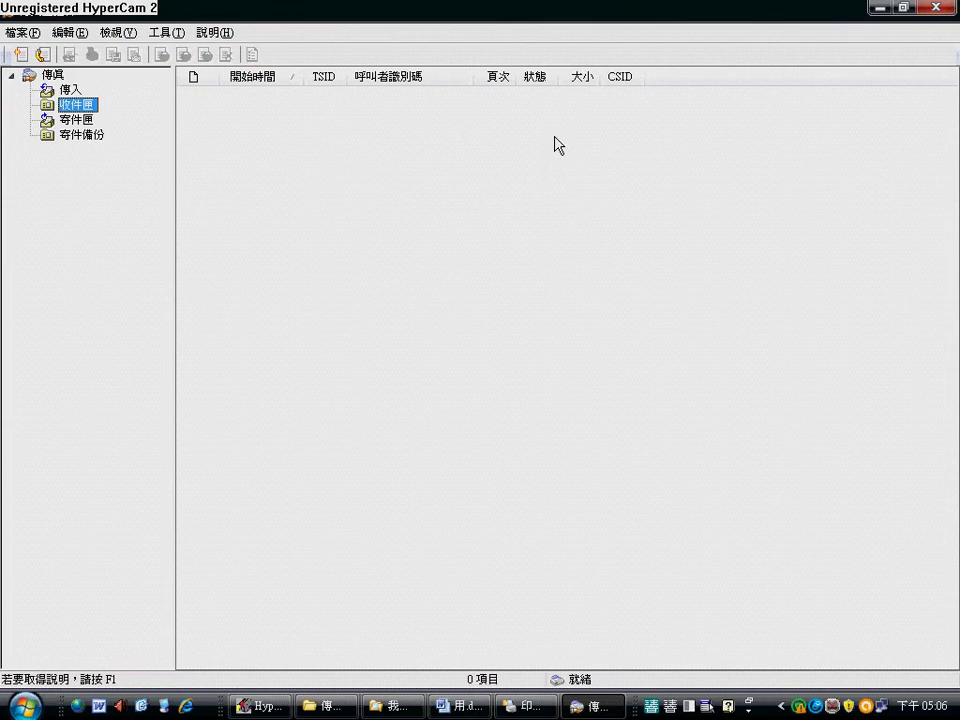
Start sending a new fax and enter the recipient's name and fax number.
left_click(40, 32)
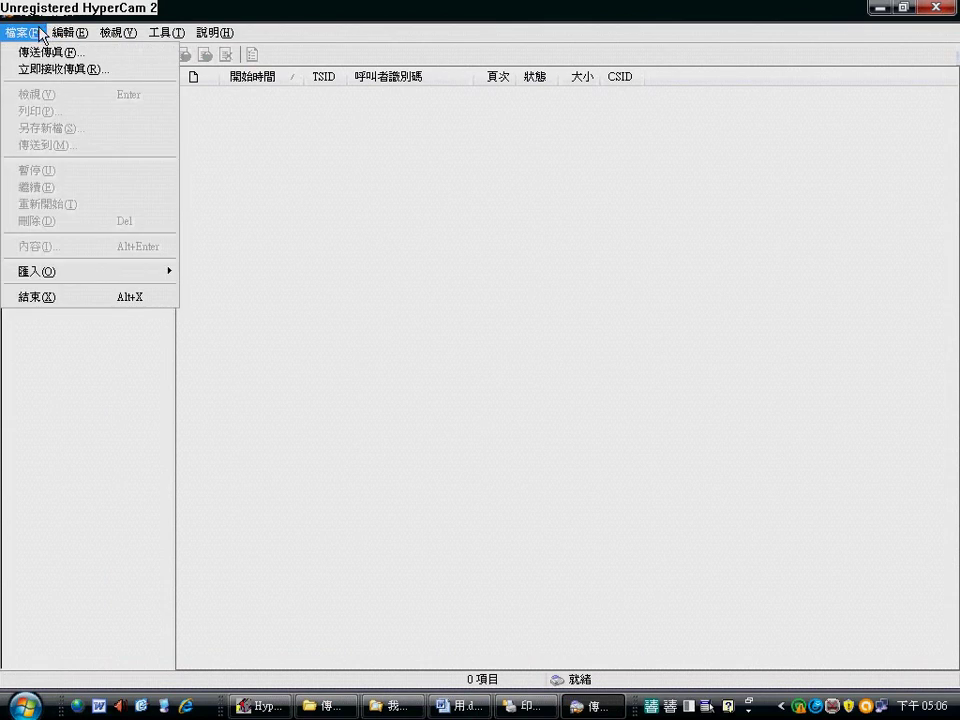
left_click(151, 54)
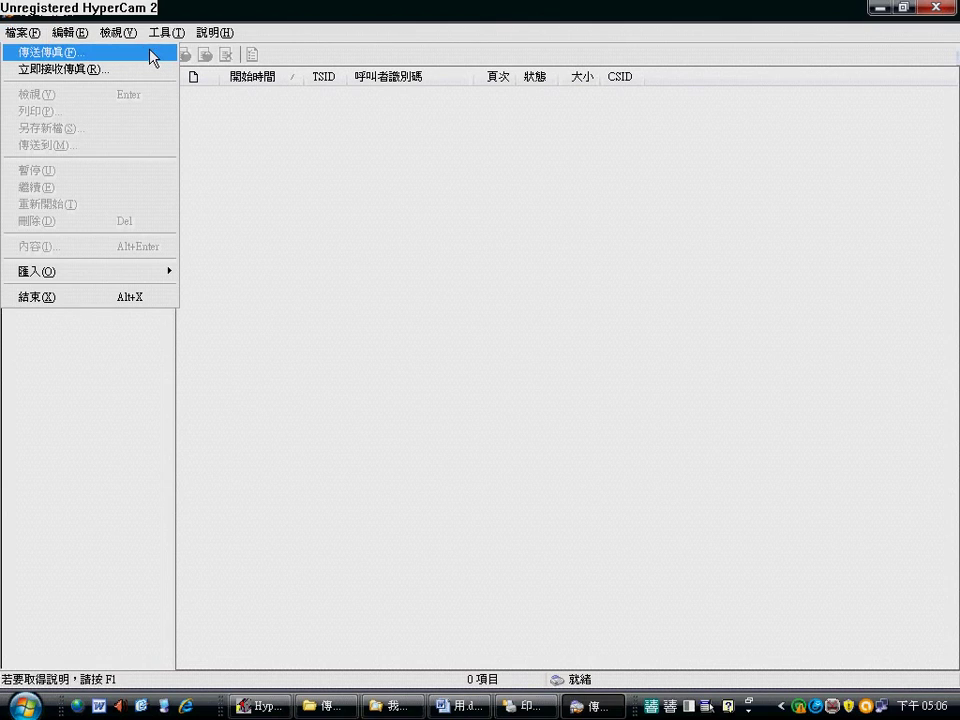
left_click(404, 381)
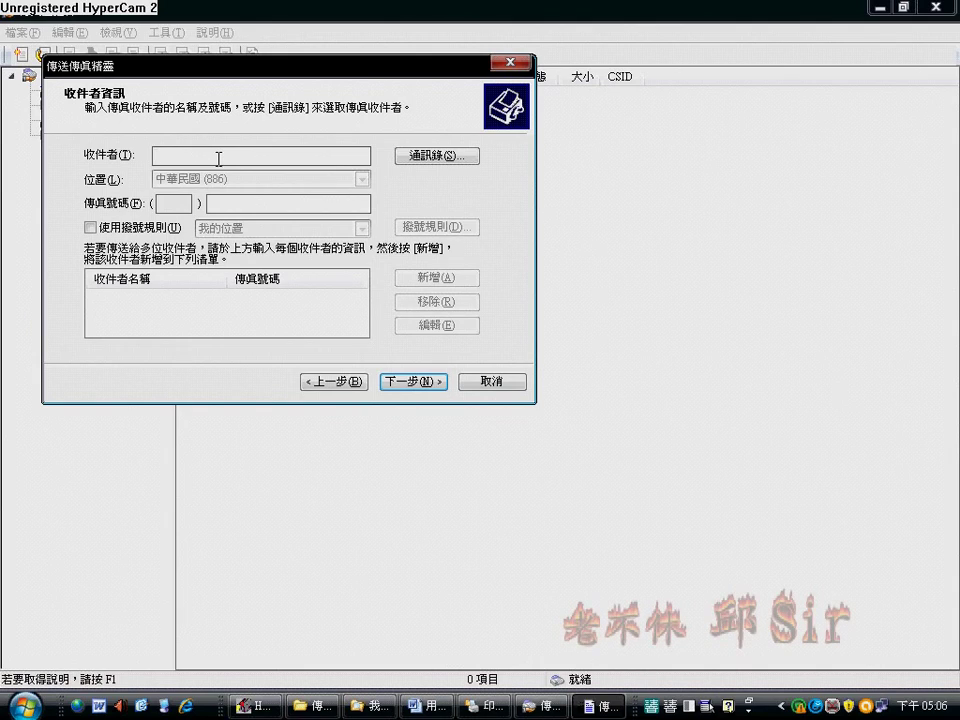
type("5")
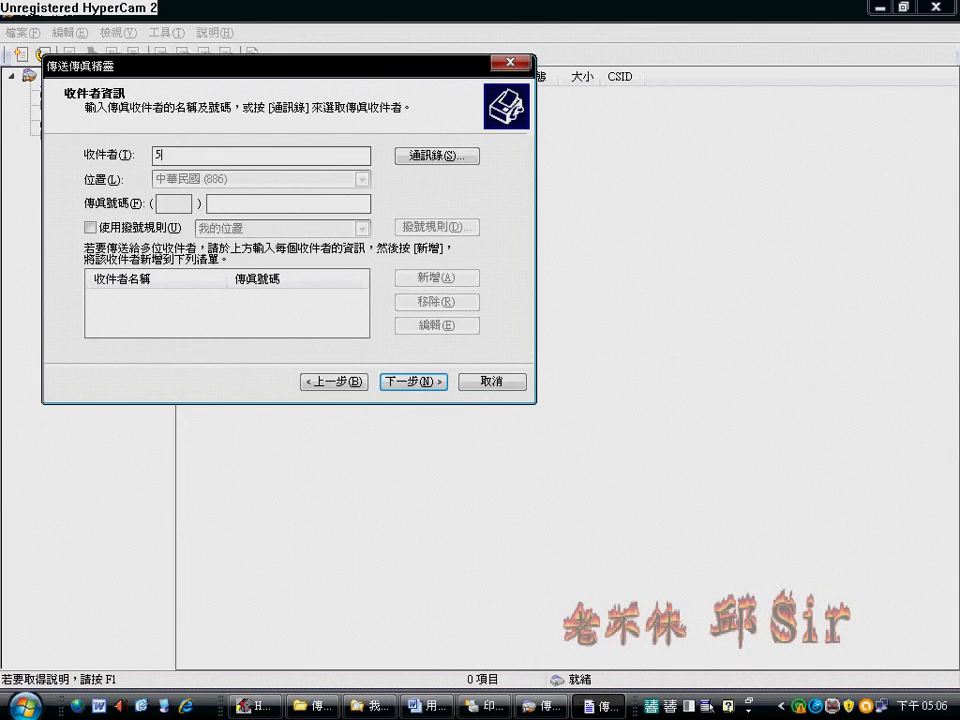
type("55555")
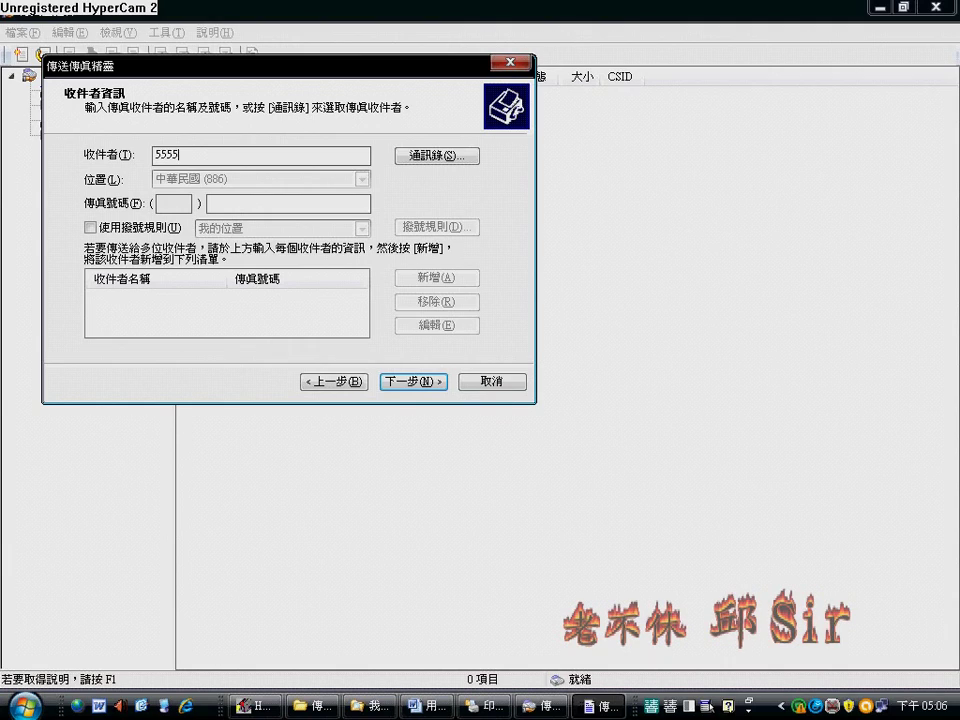
left_click(224, 203)
type("22222222")
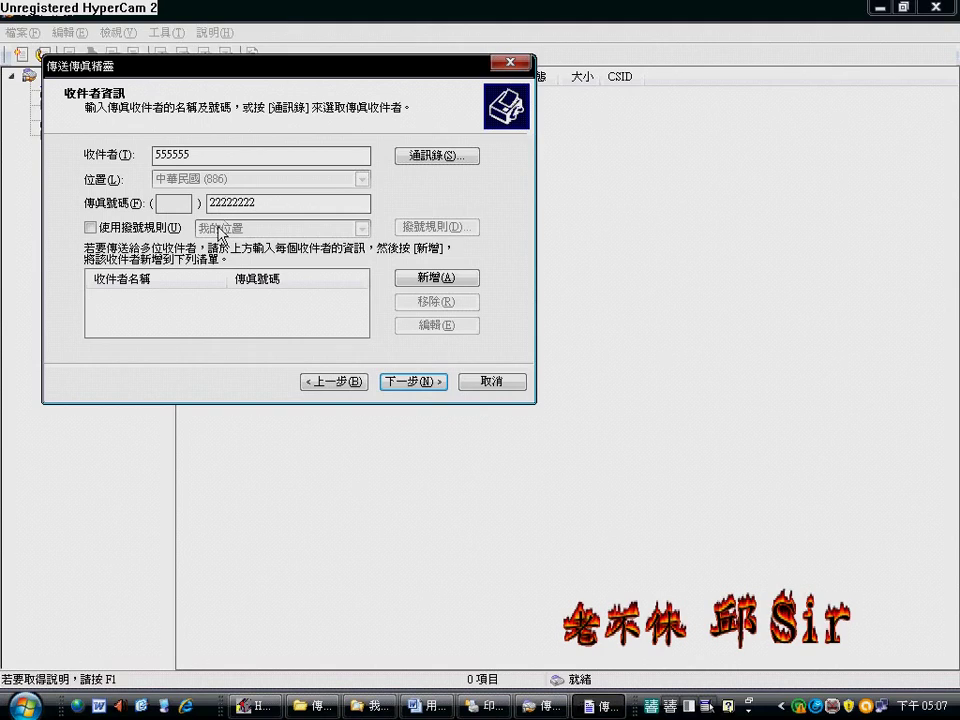
left_click(402, 388)
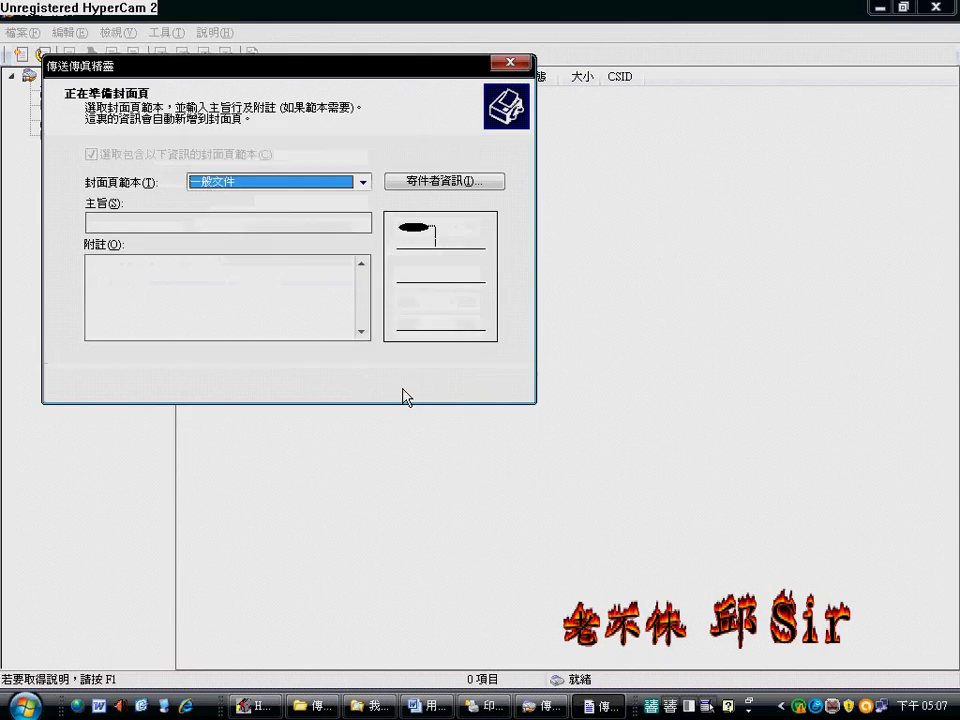
Give the cover page the subject 傳真測試 and paste the copied text about sending documents with a desktop computer and USB fax modem as its note.
left_click(119, 223)
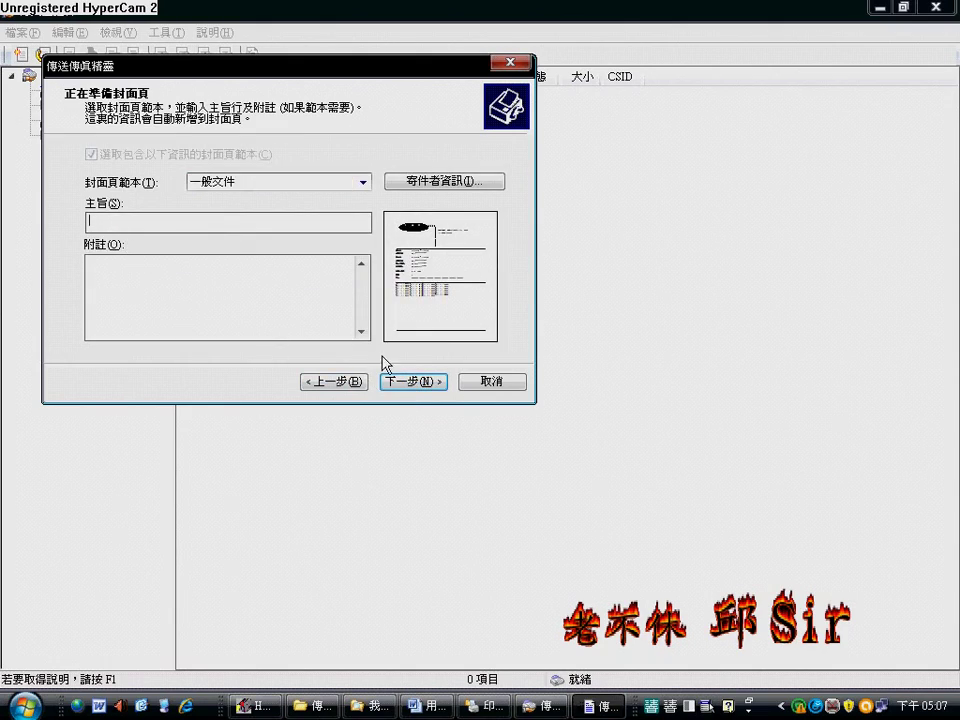
type("o u")
key("space")
type("en ")
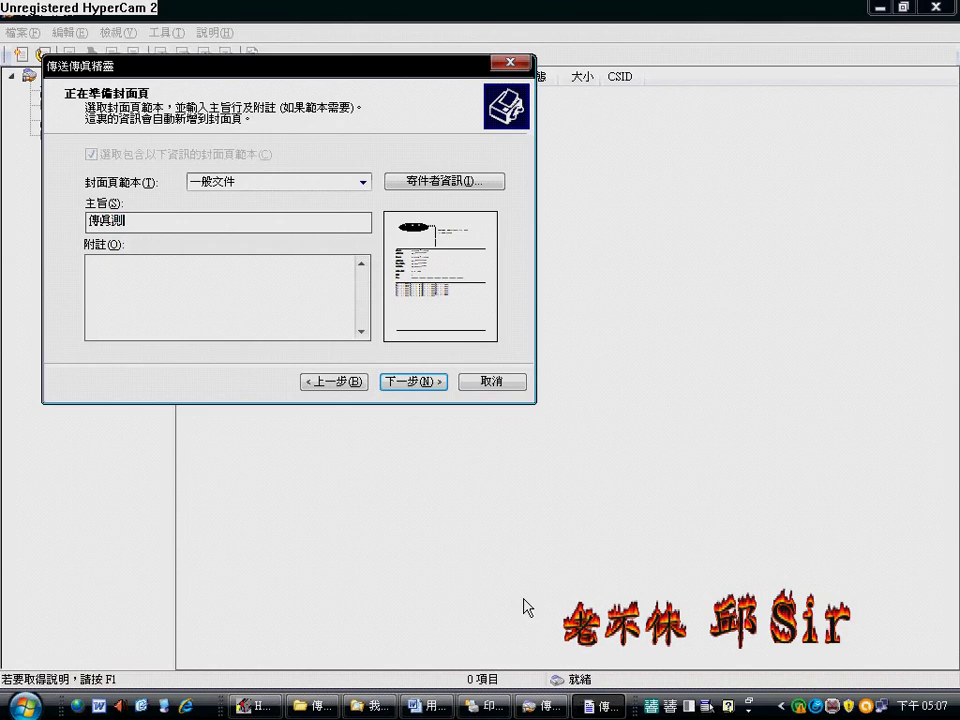
type("試")
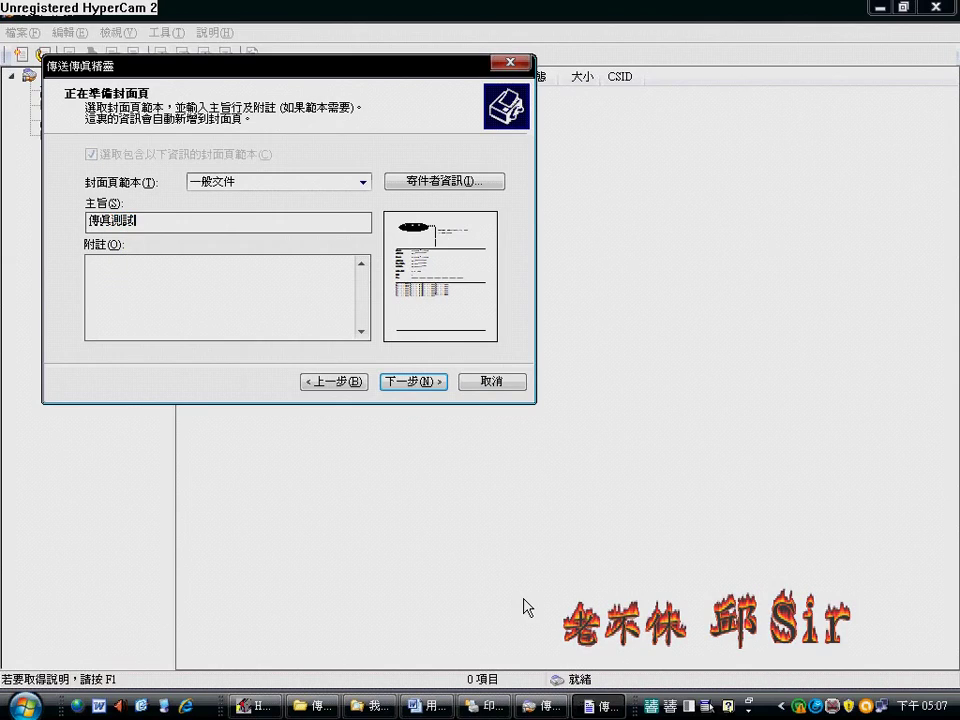
right_click(129, 274)
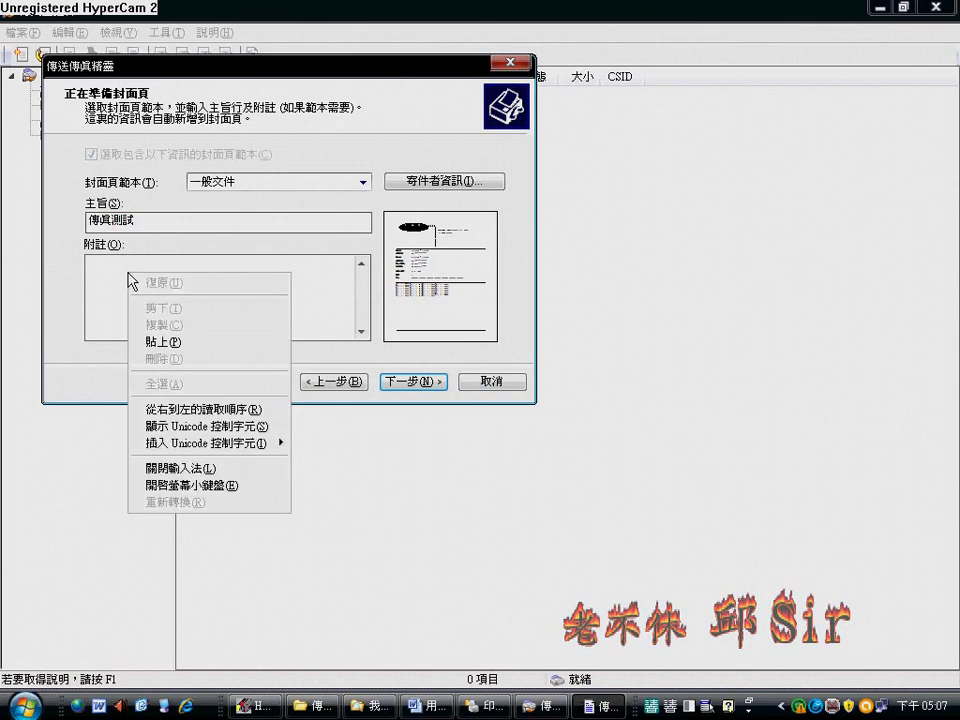
left_click(158, 341)
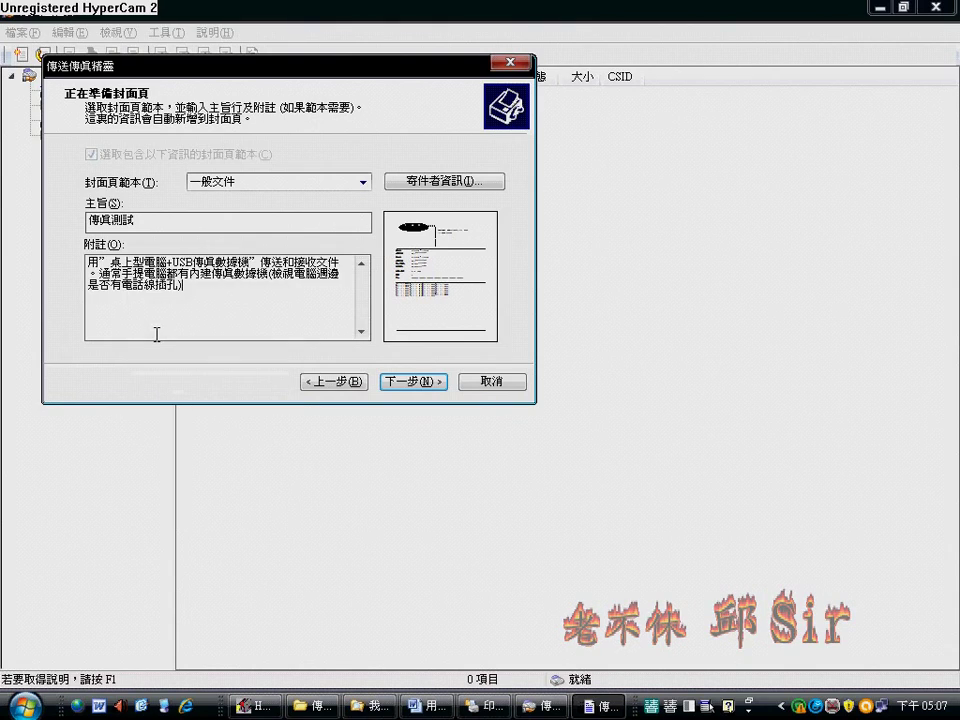
Accept the existing sender information for the cover page, and keep the fax scheduled for 現在 with 中 priority.
left_click(497, 180)
left_click(548, 147)
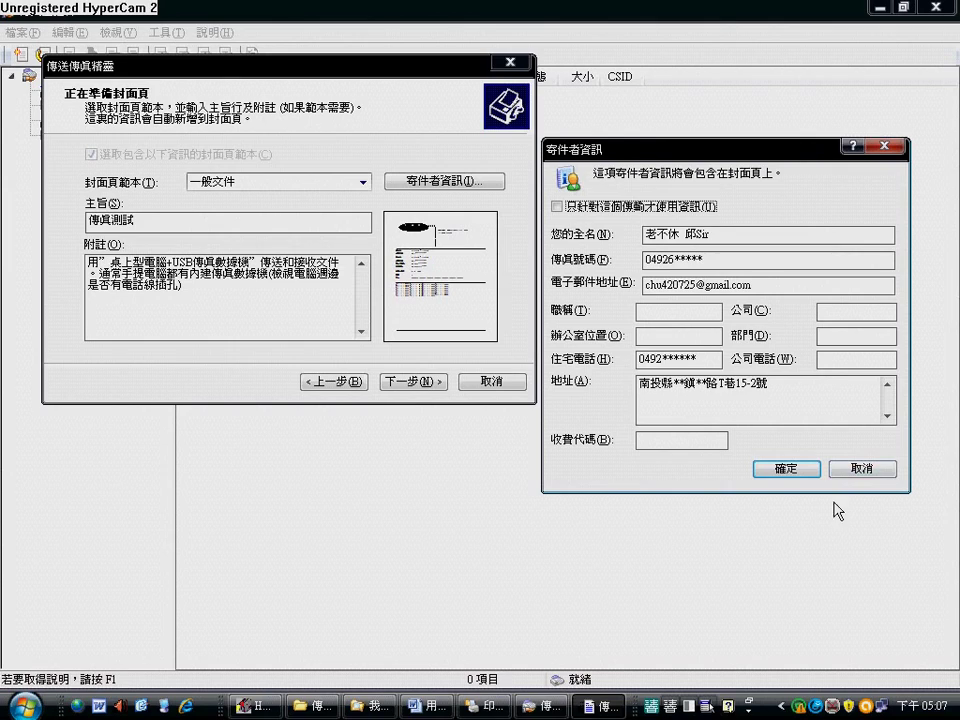
left_click(787, 471)
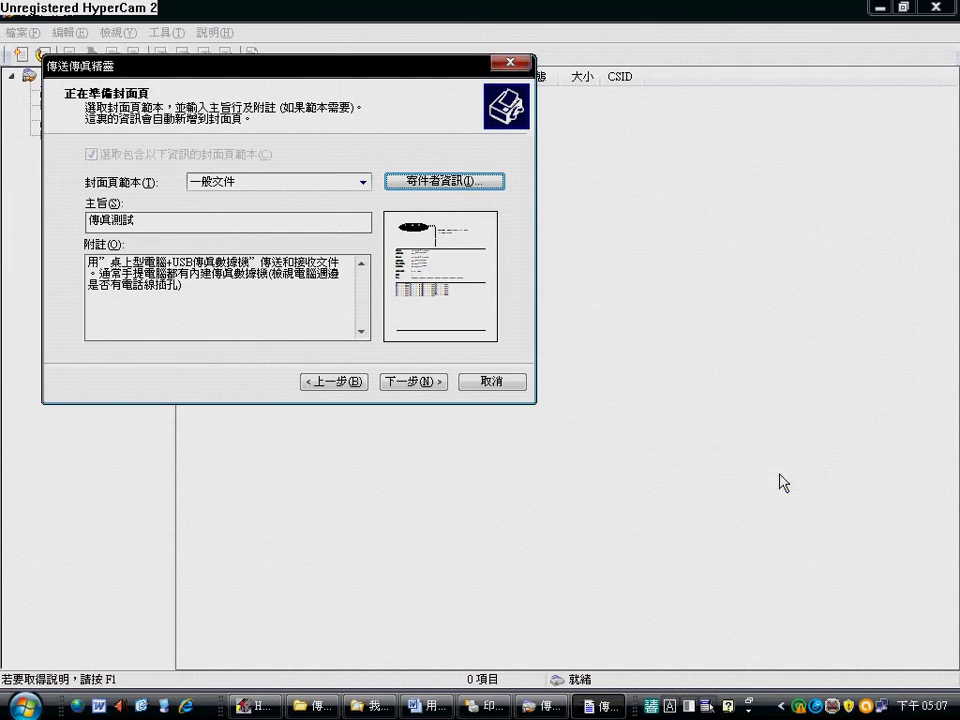
left_click(397, 383)
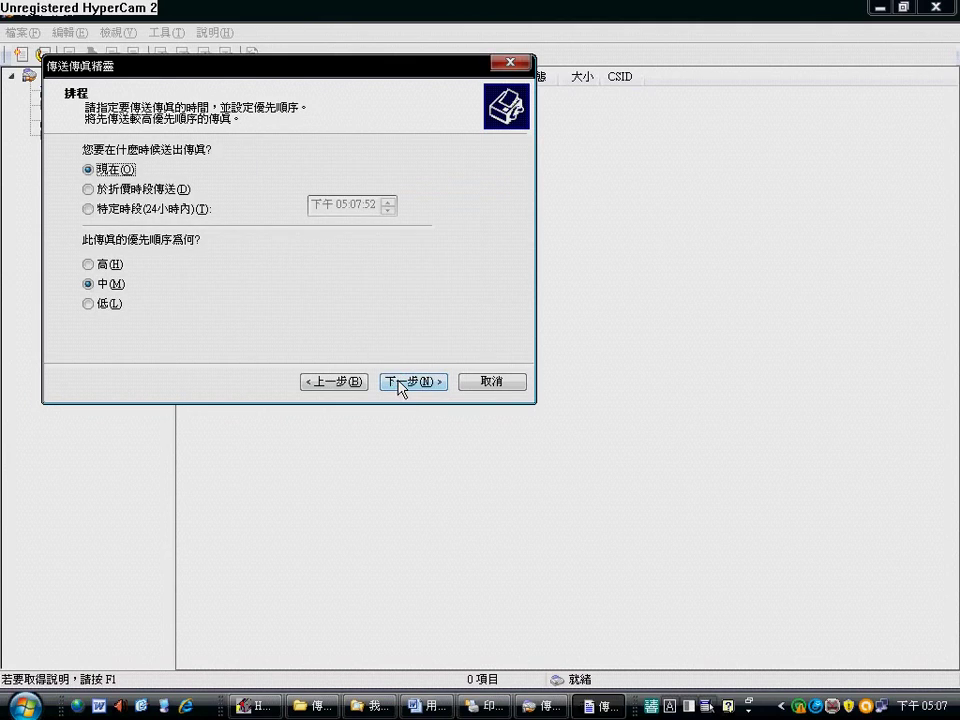
left_click(436, 383)
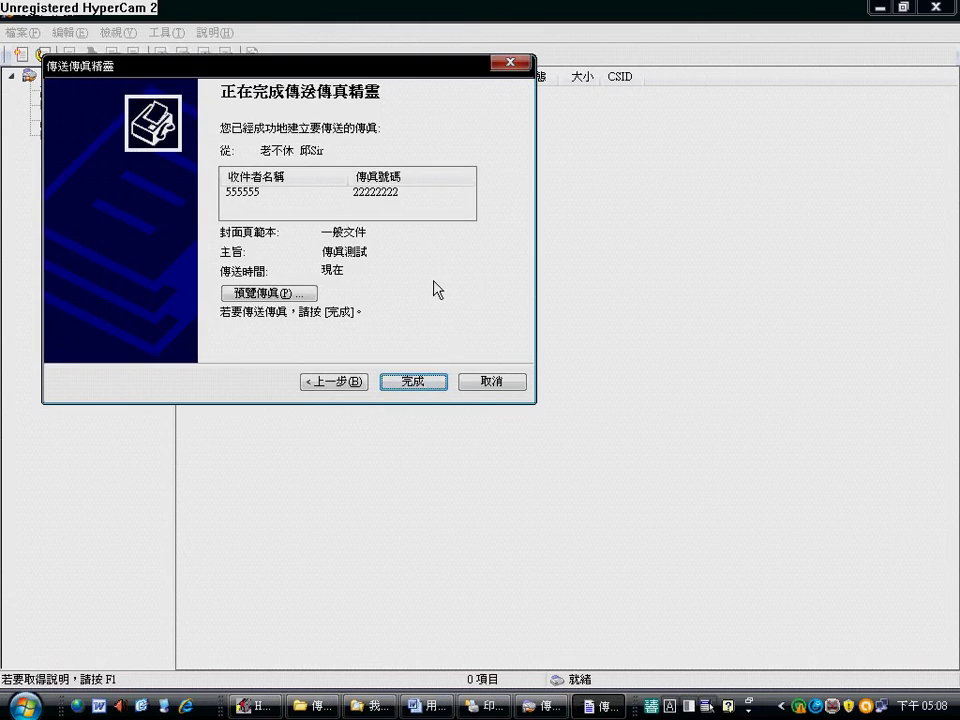
Preview the fax cover page at 67% zoom, check the recipient, sender, subject and note, and close the preview.
left_click(309, 296)
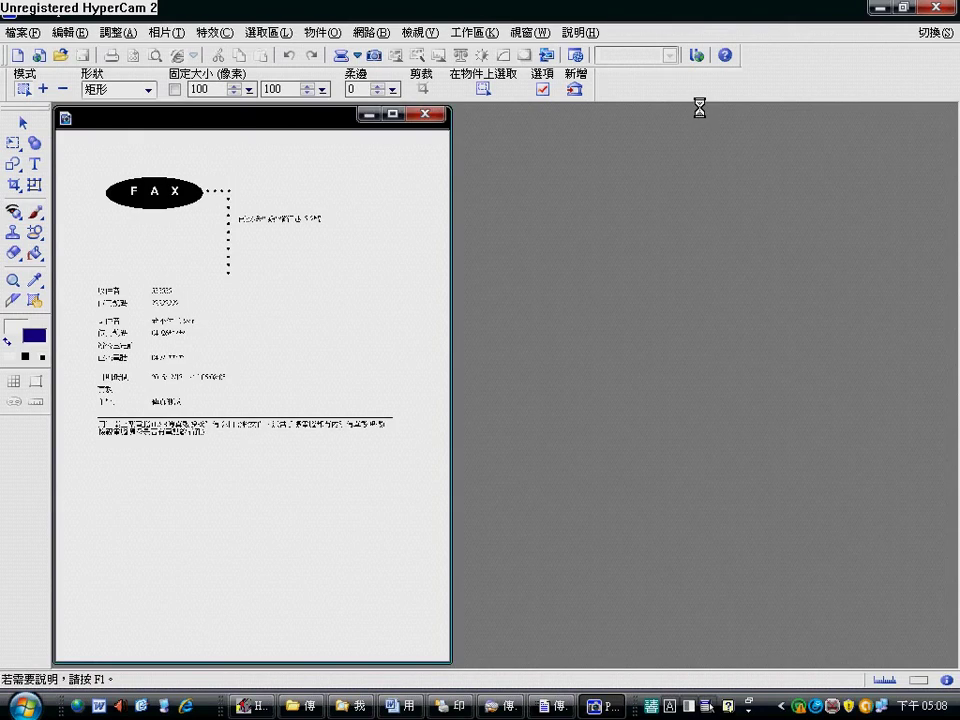
left_click(669, 57)
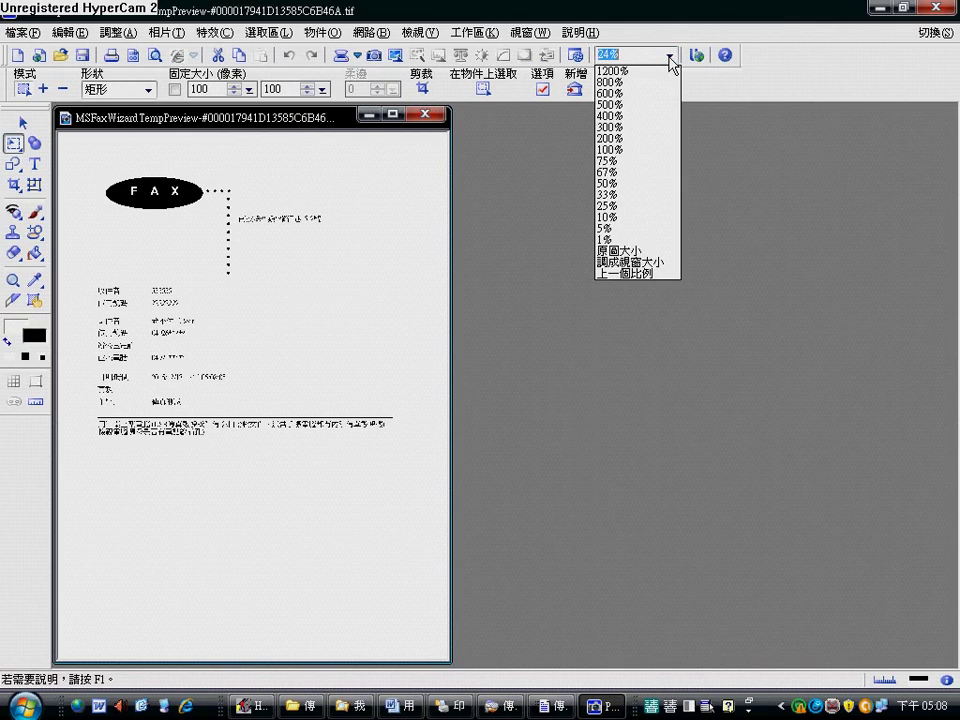
left_click(612, 172)
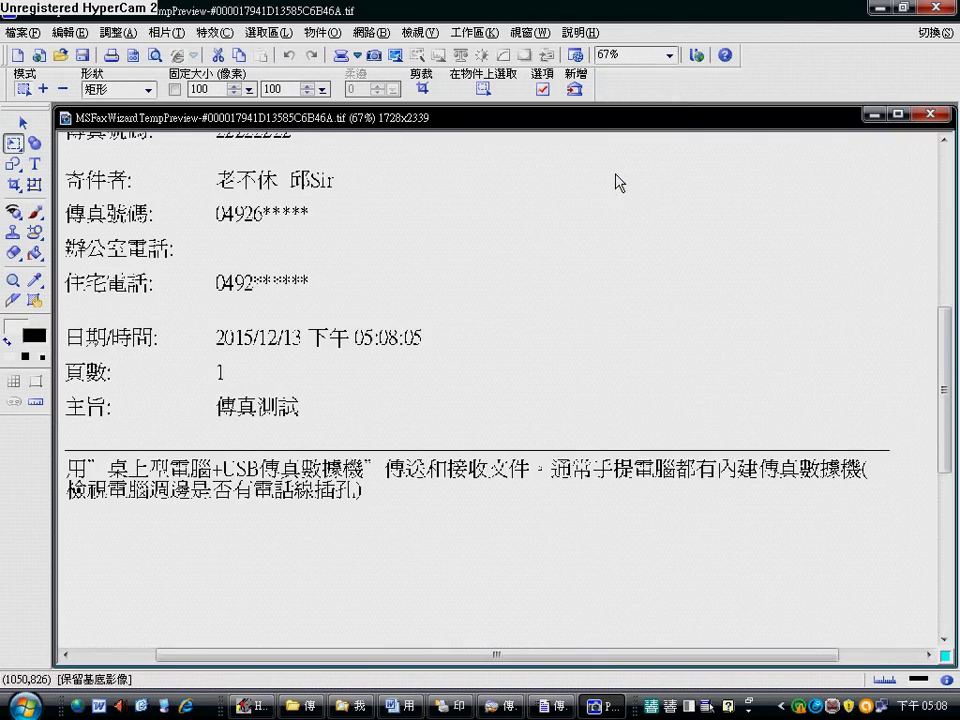
left_click(944, 342)
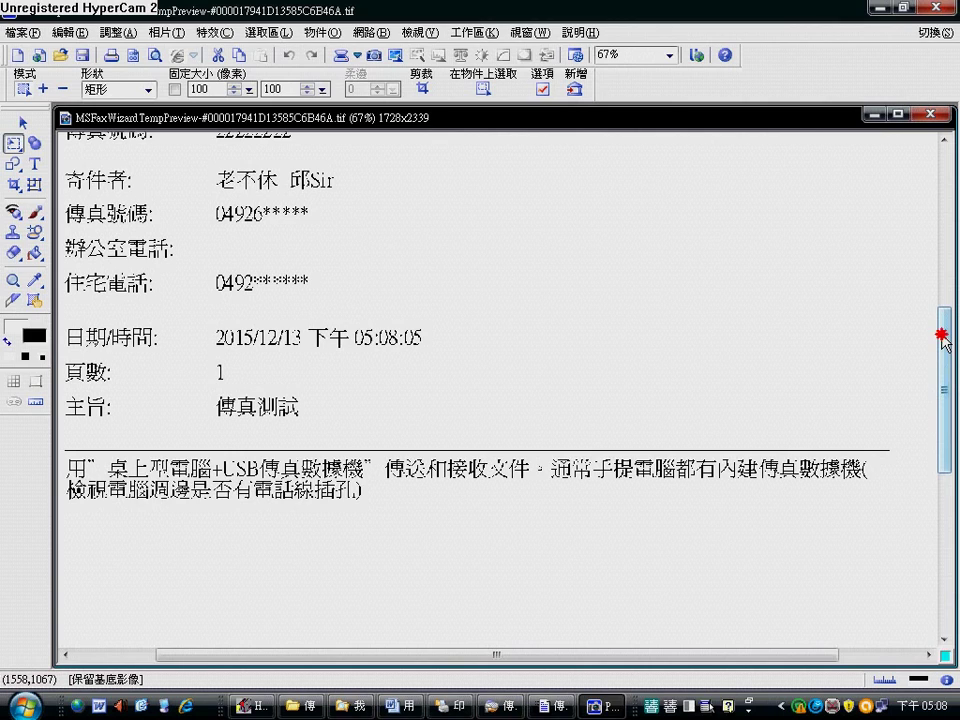
left_click_drag(945, 340, 951, 305)
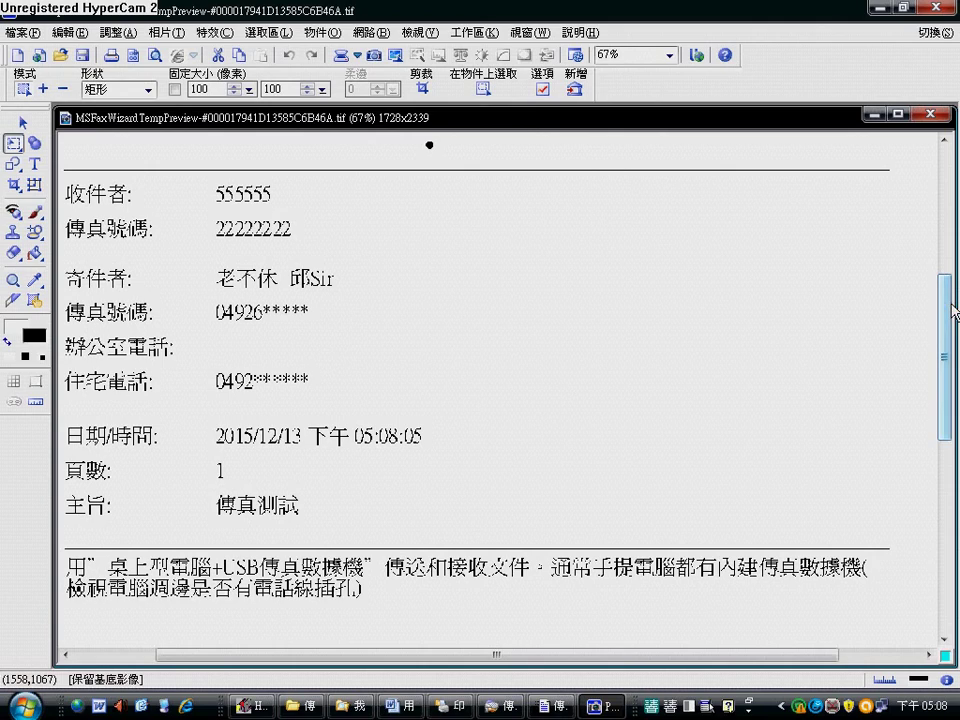
left_click(938, 8)
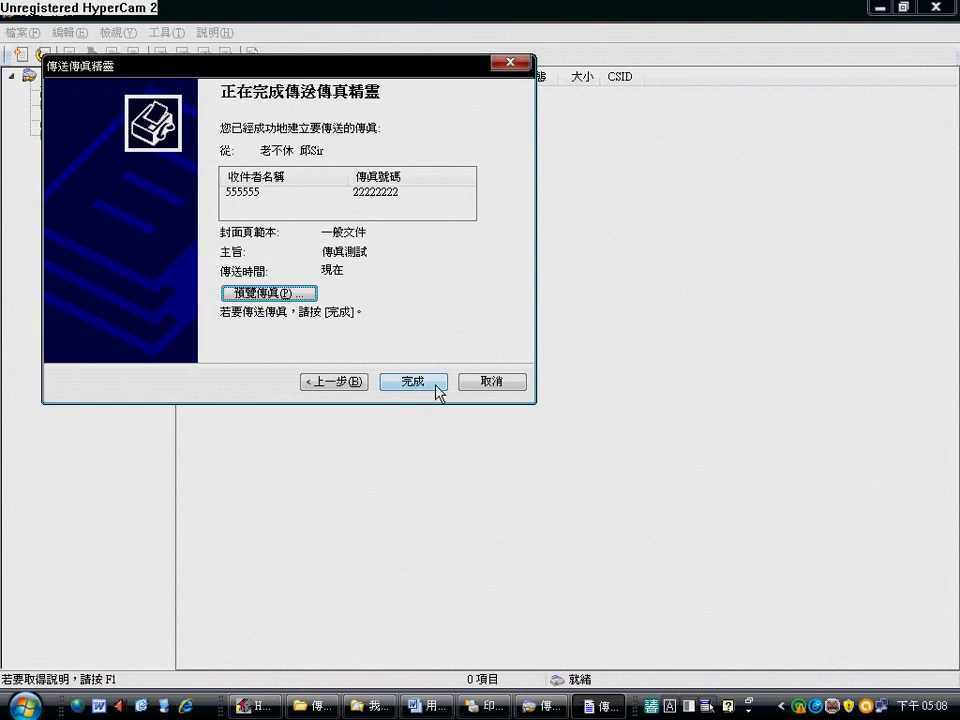
Complete the send wizard to send the test fax.
left_click(436, 384)
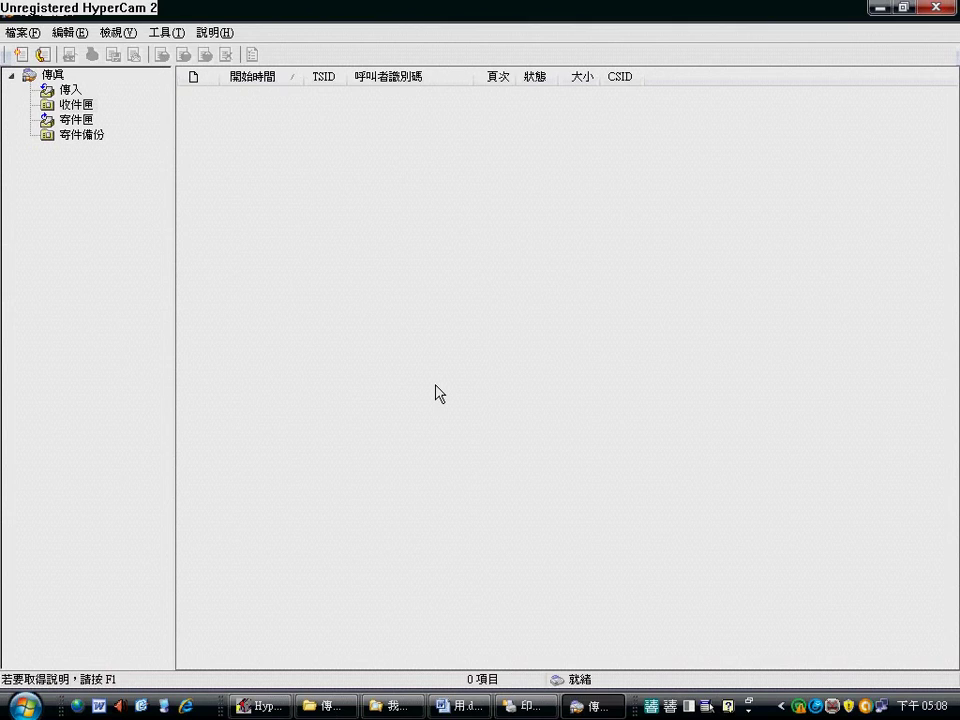
left_click(508, 207)
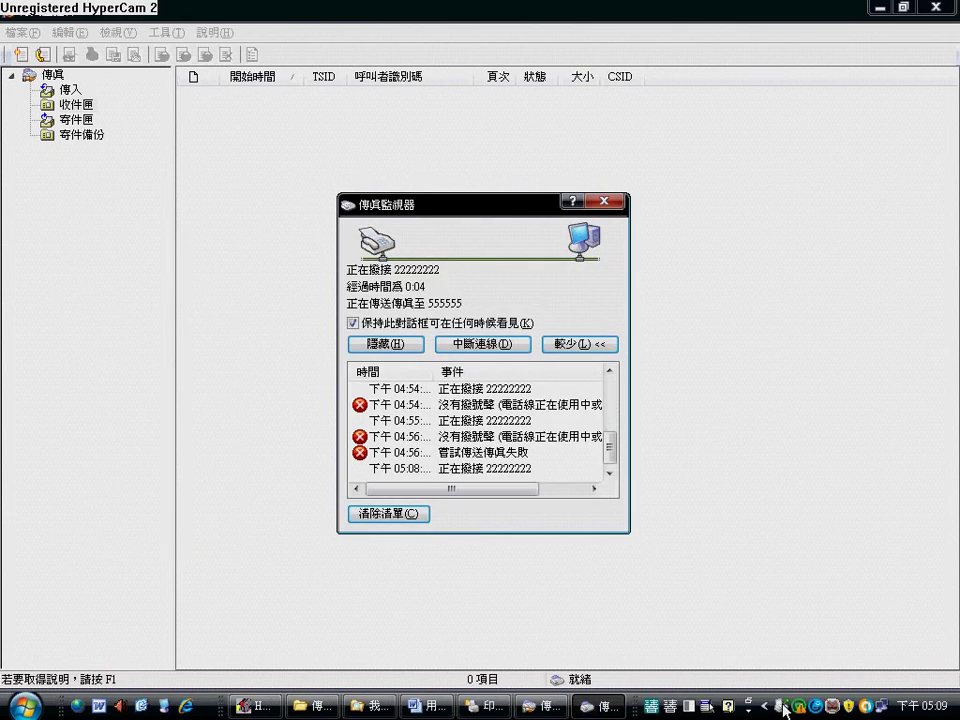